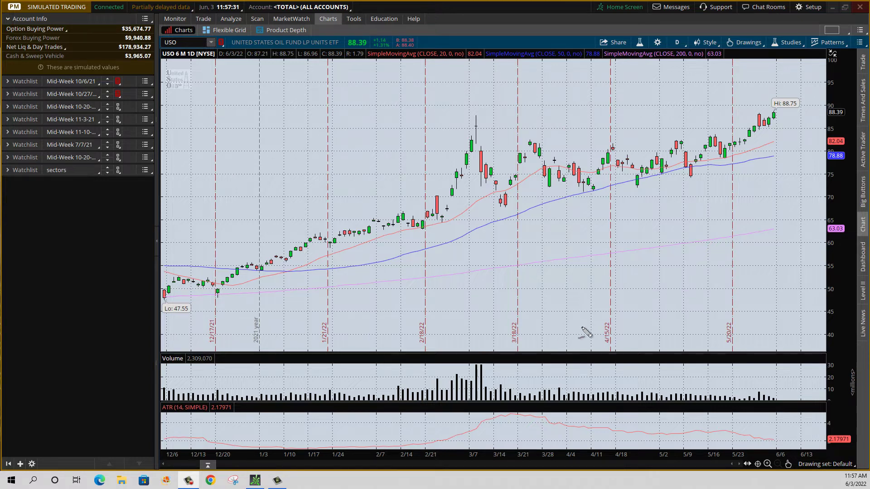
Step: Draw a level line across the 88.75 March high and a rising trendline on the USO chart
{"action": "left_click_drag", "start_coordinate": [474, 133], "coordinate": [775, 132]}
{"action": "mouse_move", "coordinate": [501, 220]}
{"action": "left_mouse_down"}
{"action": "mouse_move", "coordinate": [682, 177]}
{"action": "mouse_move", "coordinate": [790, 133]}
{"action": "left_mouse_up"}
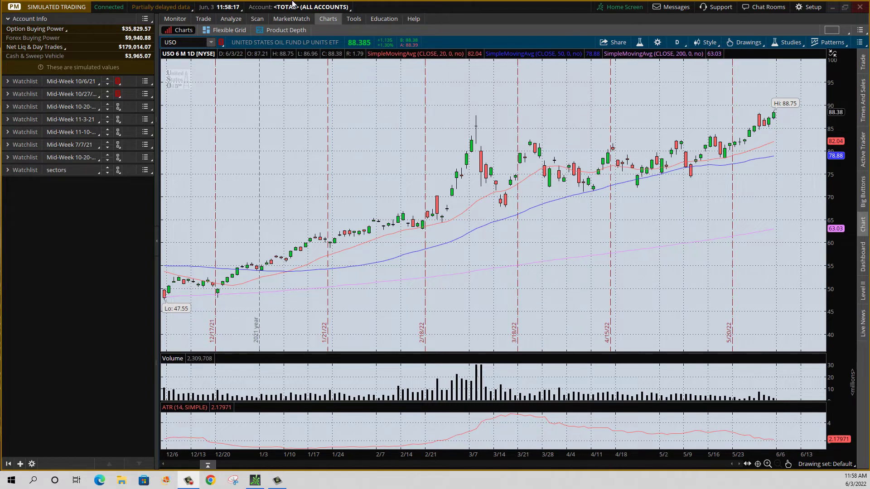
Step: Bring up the USO option chain in Analyze, listing expirations from 3 JUN 22 to 19 JAN 24
{"action": "left_click", "coordinate": [236, 21]}
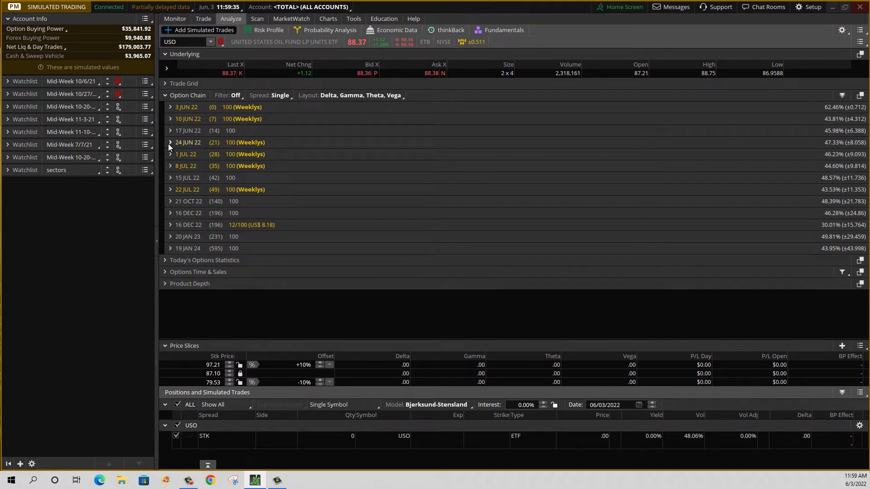
Step: Go back to the USO six-month daily chart with price at 88.38
{"action": "left_click", "coordinate": [328, 19]}
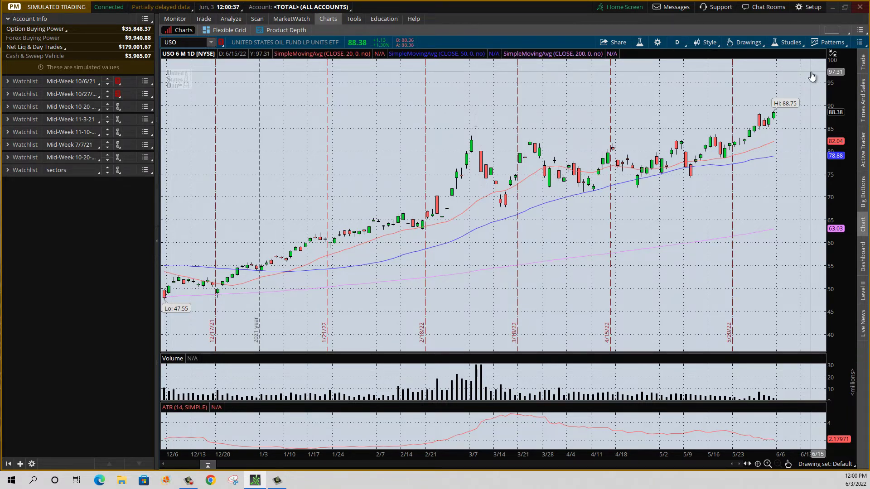
Step: Return to the USO option chain and expand the 17 JUN 22 strikes from 83.5 to 95
{"action": "left_click", "coordinate": [239, 23]}
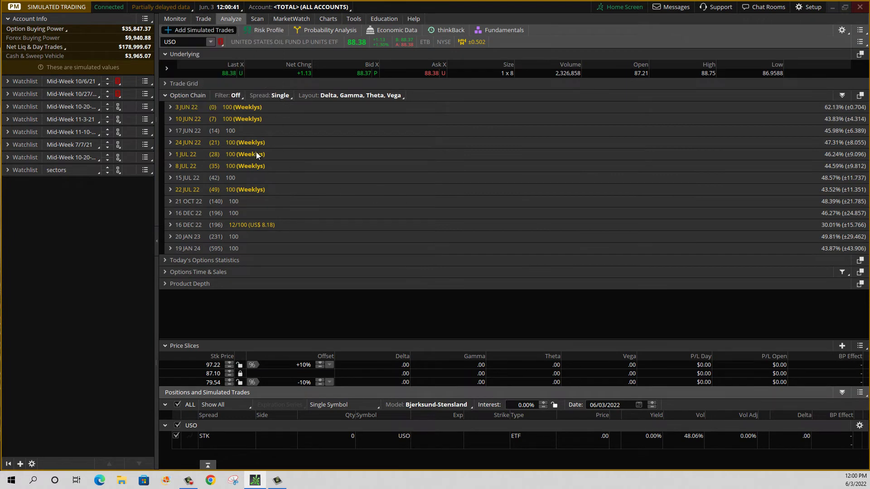
{"action": "left_click", "coordinate": [170, 131]}
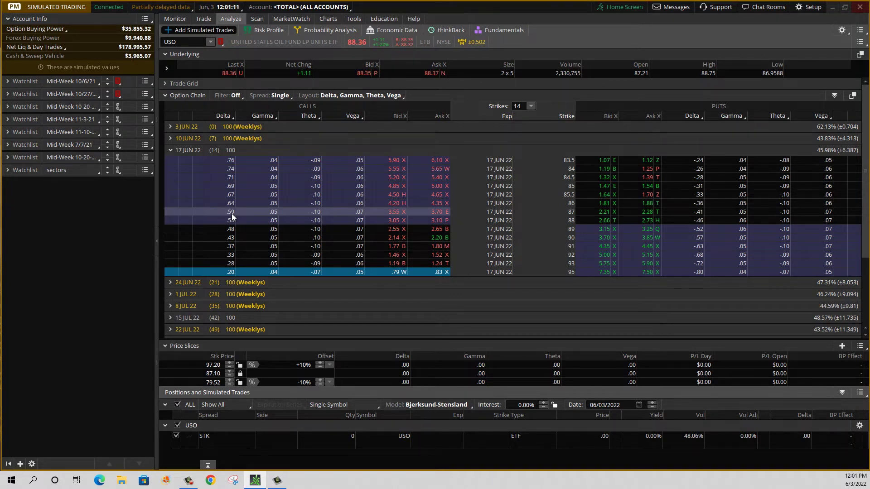
Step: Build a 1-lot 17 JUN 22 88/95 call vertical: long 88 call, short 95 call, 2.24 debit
{"action": "left_click", "coordinate": [437, 221]}
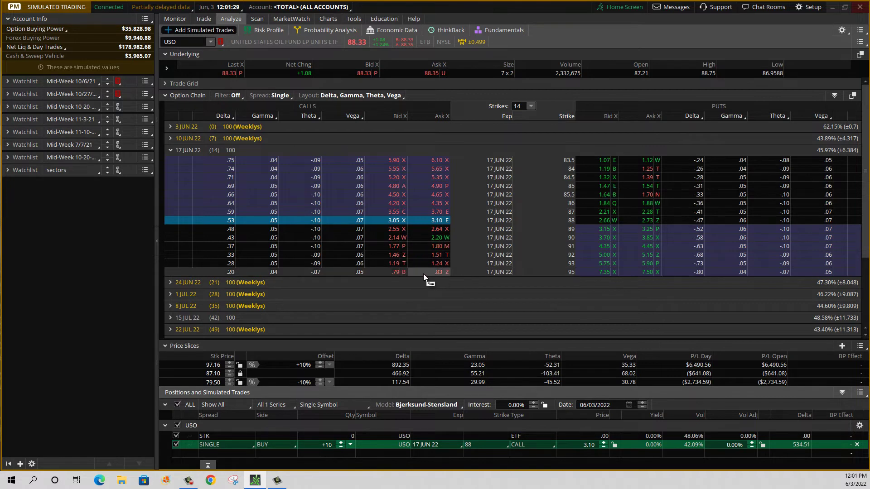
{"action": "left_click", "coordinate": [390, 274]}
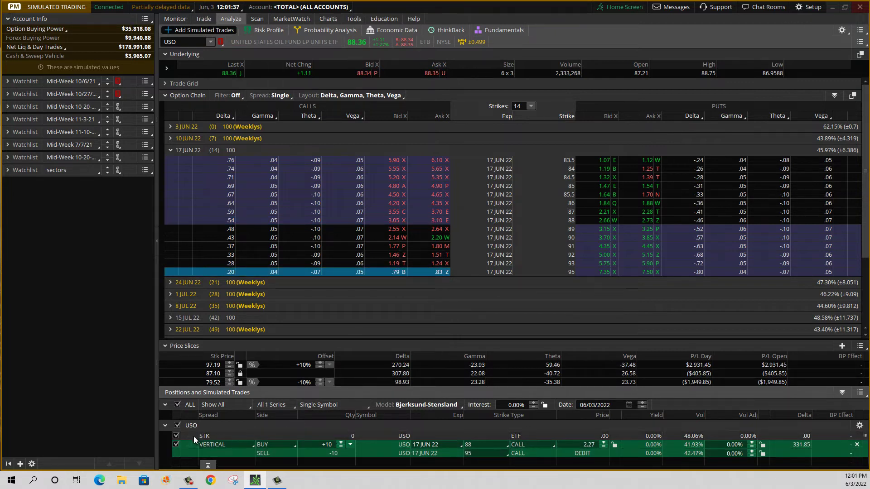
{"action": "left_click", "coordinate": [340, 446]}
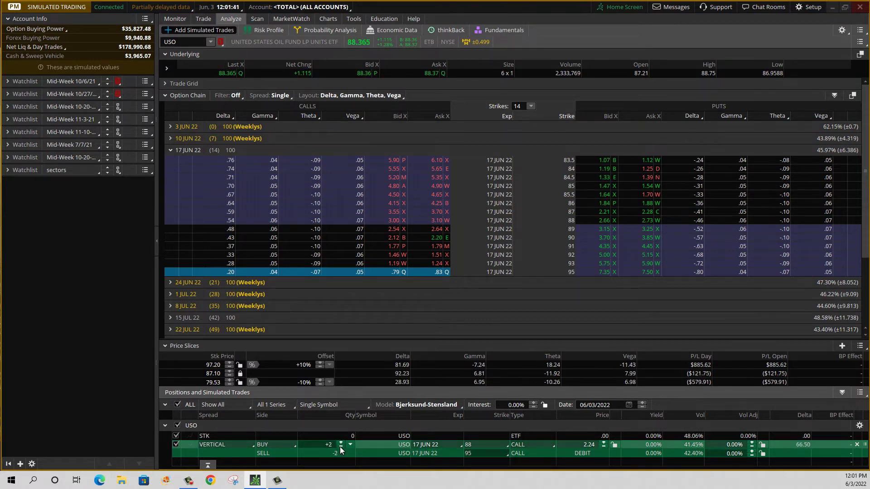
{"action": "left_click", "coordinate": [340, 446]}
{"action": "left_click", "coordinate": [341, 441]}
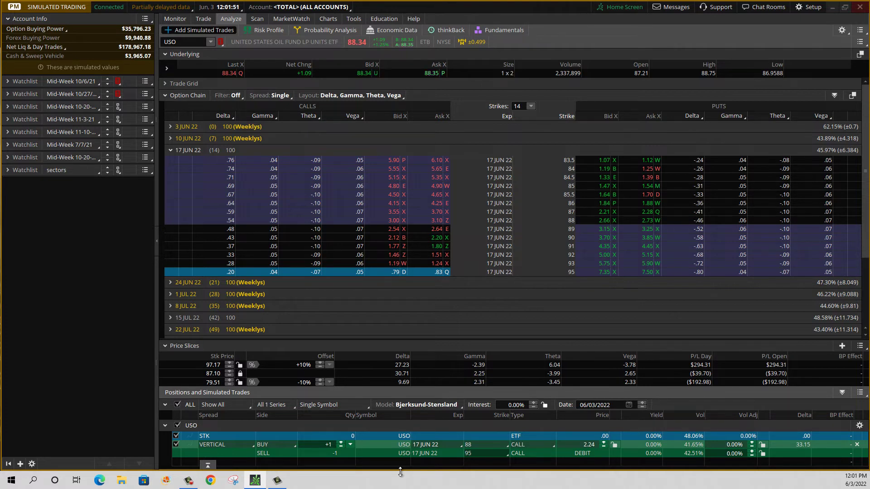
Step: Select the vertical's short 95-strike call leg
{"action": "left_click", "coordinate": [470, 452]}
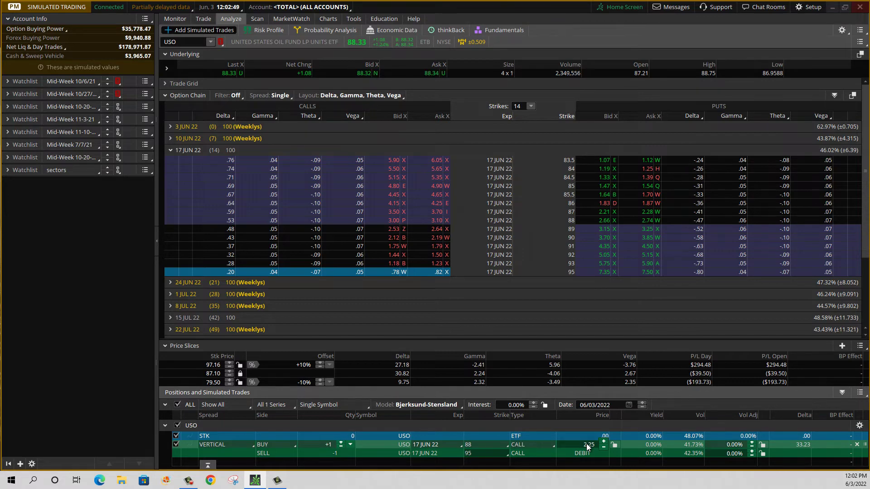
{"action": "left_click", "coordinate": [265, 31]}
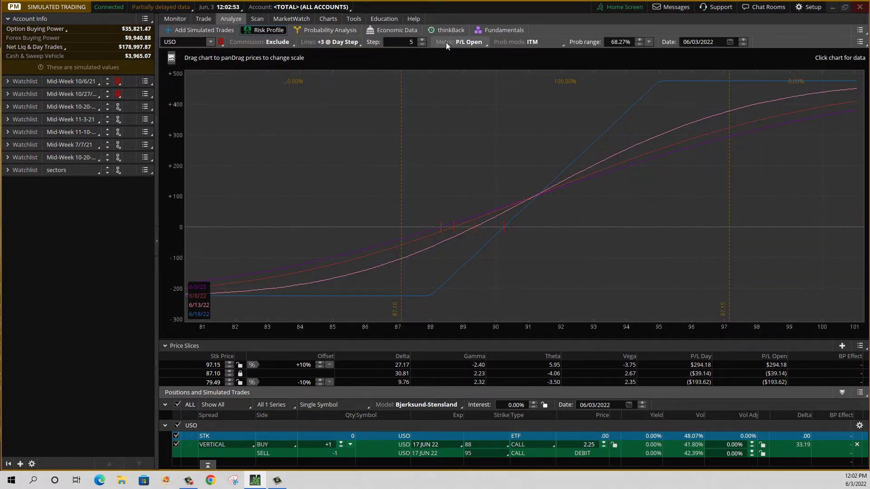
{"action": "left_click", "coordinate": [346, 42]}
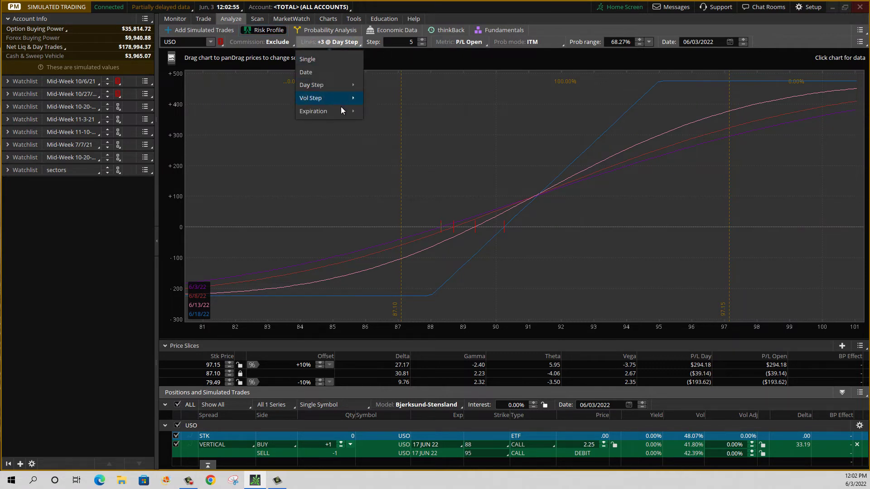
{"action": "mouse_move", "coordinate": [339, 110]}
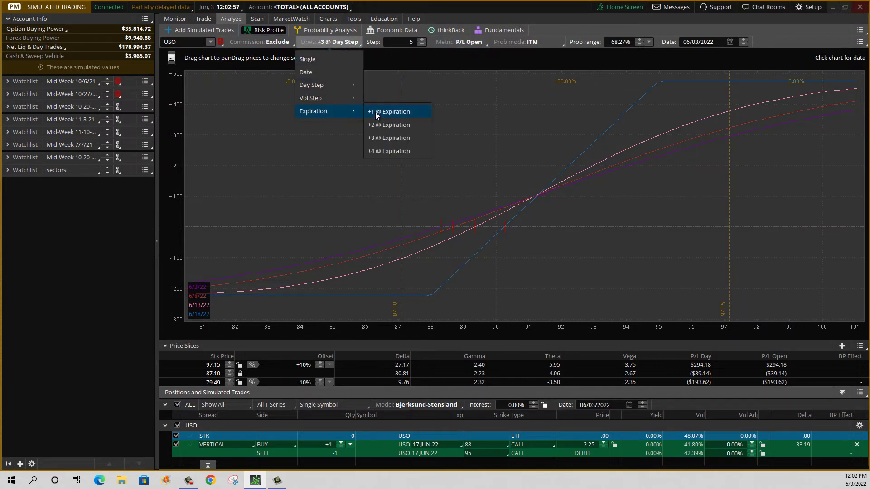
{"action": "left_click", "coordinate": [378, 113]}
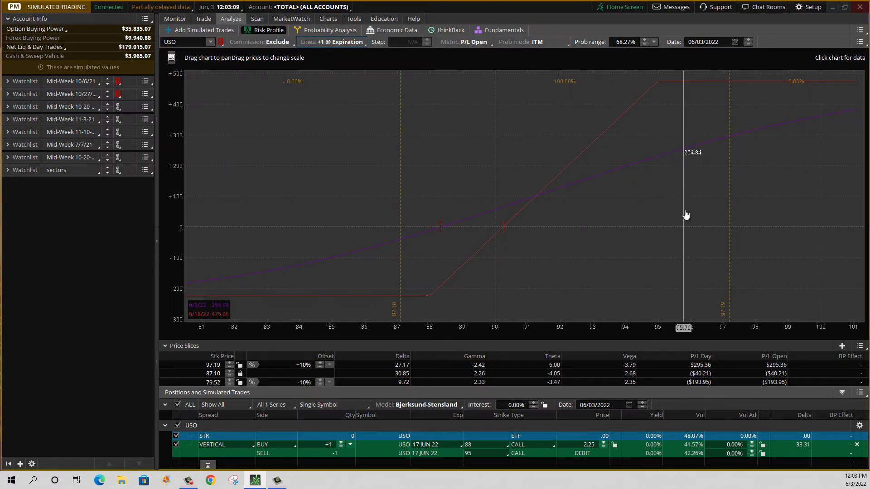
{"action": "left_click", "coordinate": [188, 480]}
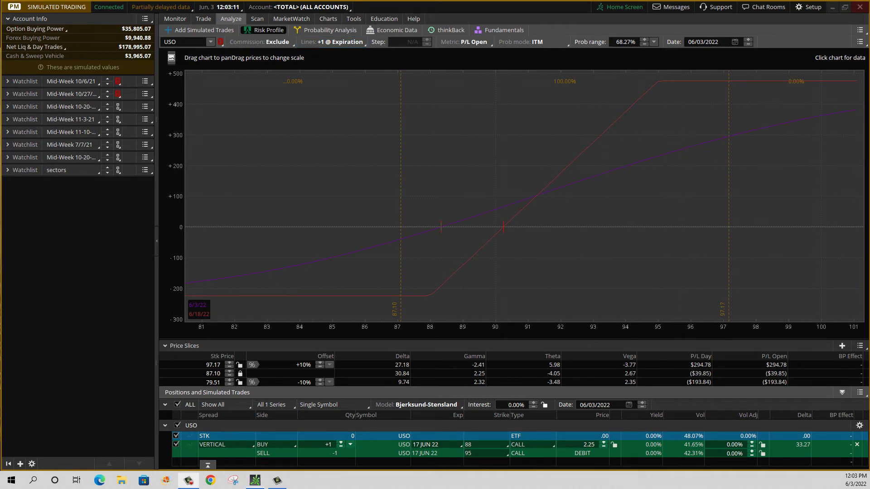
{"action": "mouse_move", "coordinate": [261, 265]}
{"action": "left_mouse_down"}
{"action": "mouse_move", "coordinate": [190, 278]}
{"action": "mouse_move", "coordinate": [253, 345]}
{"action": "mouse_move", "coordinate": [256, 263]}
{"action": "left_mouse_up"}
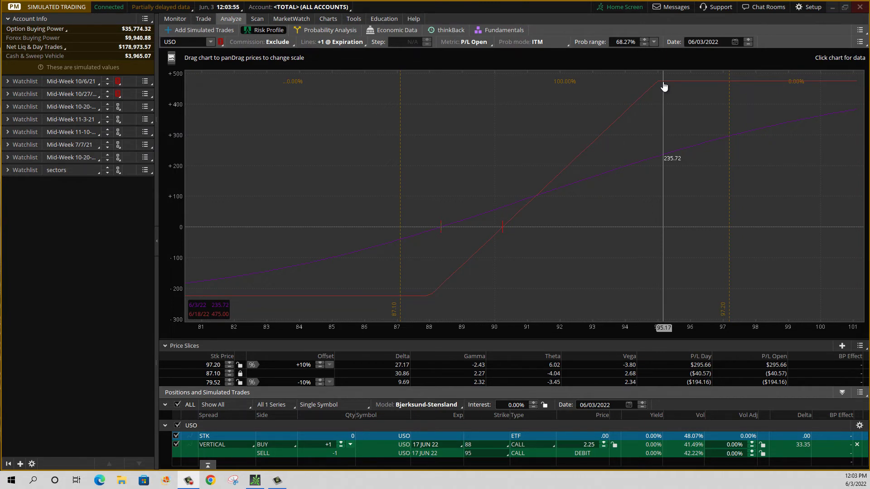
Step: Plot +3 @ Day Step P/L lines five days apart, dated 6/3, 6/8, 6/13 and 6/18/22
{"action": "left_click", "coordinate": [348, 45]}
{"action": "mouse_move", "coordinate": [335, 114]}
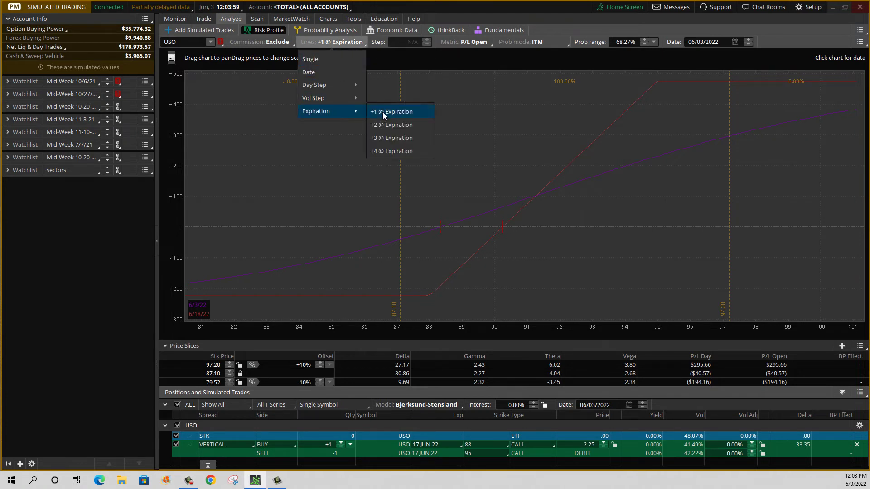
{"action": "left_click", "coordinate": [389, 151]}
{"action": "left_click", "coordinate": [344, 45]}
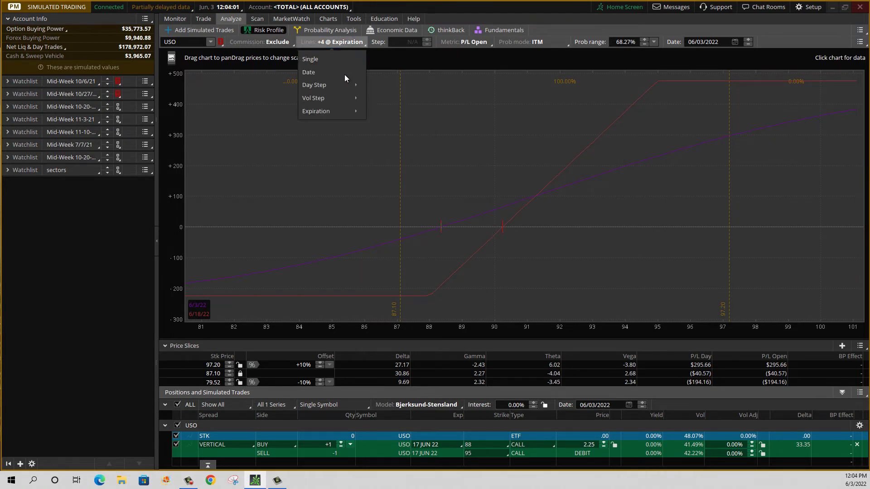
{"action": "mouse_move", "coordinate": [352, 91]}
{"action": "left_click", "coordinate": [392, 110]}
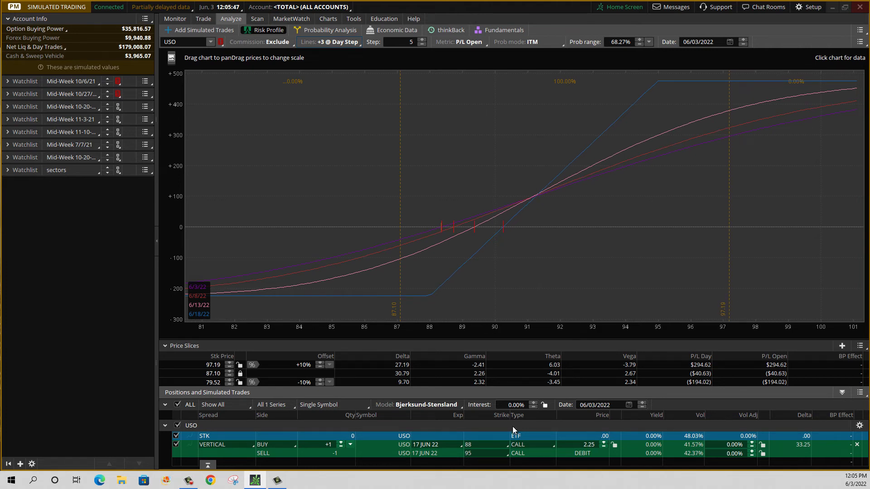
Step: Move the vertical to the 24 JUN 22 weekly expiration and plot +2 @ Day Step lines
{"action": "left_click", "coordinate": [446, 444]}
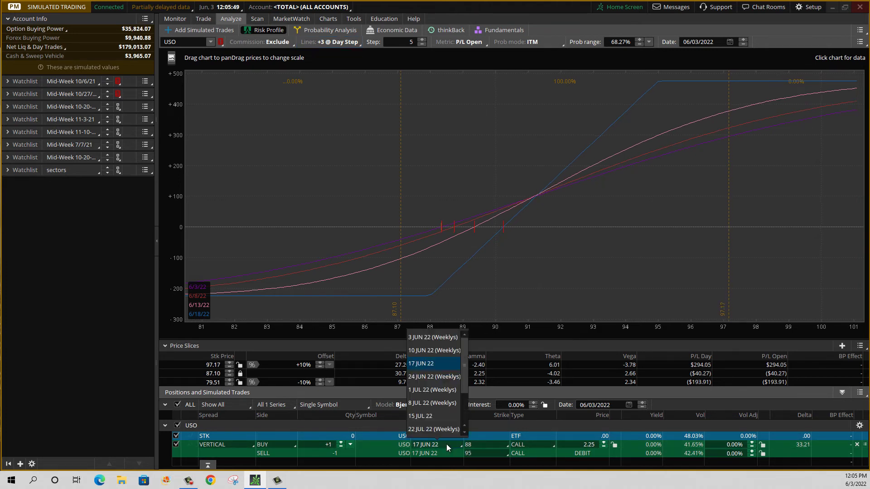
{"action": "left_click", "coordinate": [433, 376]}
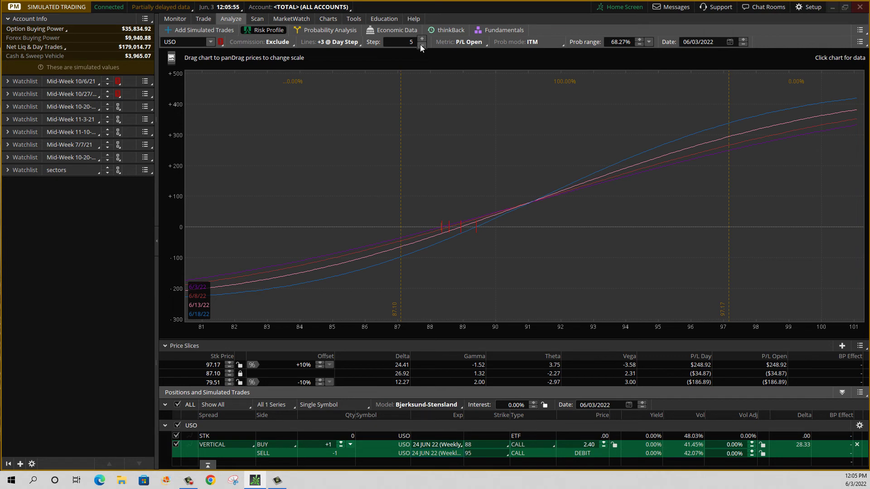
{"action": "left_click", "coordinate": [354, 40]}
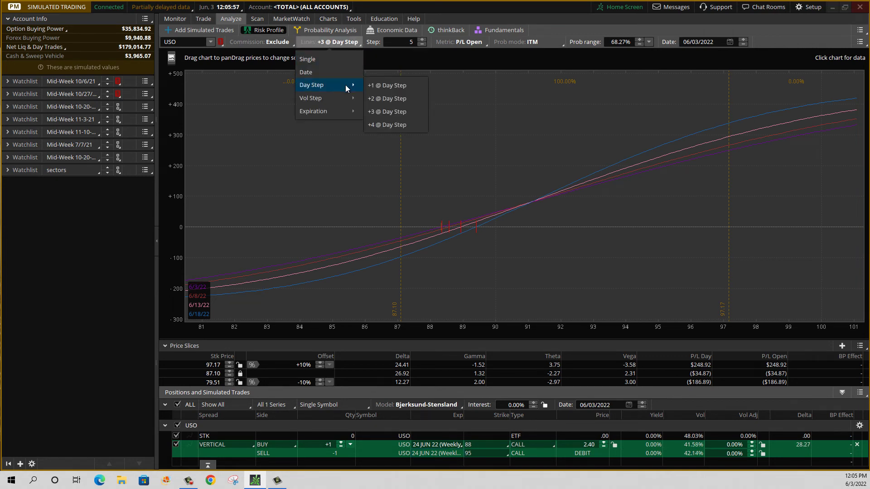
{"action": "mouse_move", "coordinate": [348, 111]}
{"action": "mouse_move", "coordinate": [348, 86]}
{"action": "left_click", "coordinate": [376, 100]}
Step: Set the day step to 11, giving P/L curves dated 6/3, 6/14 and 6/25/22
{"action": "left_click", "coordinate": [423, 40]}
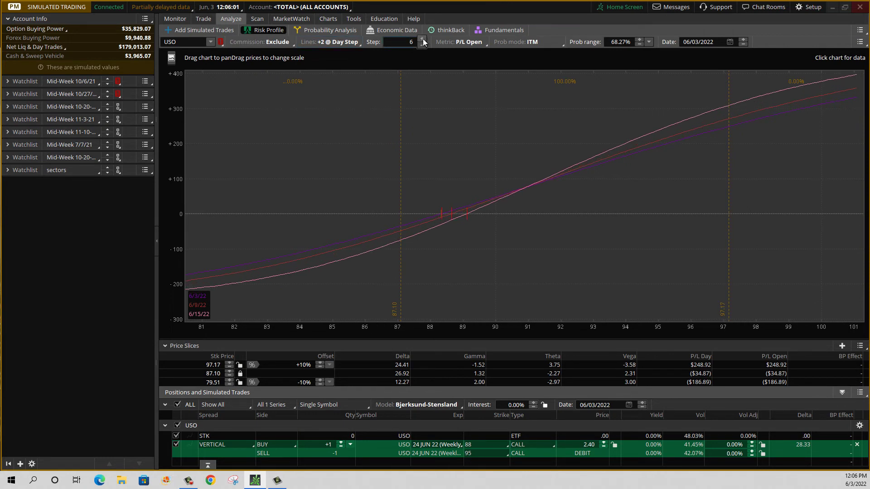
{"action": "left_click", "coordinate": [422, 39]}
{"action": "left_click", "coordinate": [423, 39]}
{"action": "left_click", "coordinate": [422, 39]}
{"action": "left_click", "coordinate": [423, 40]}
{"action": "left_click", "coordinate": [422, 39]}
{"action": "left_click", "coordinate": [422, 39]}
{"action": "left_click", "coordinate": [422, 45]}
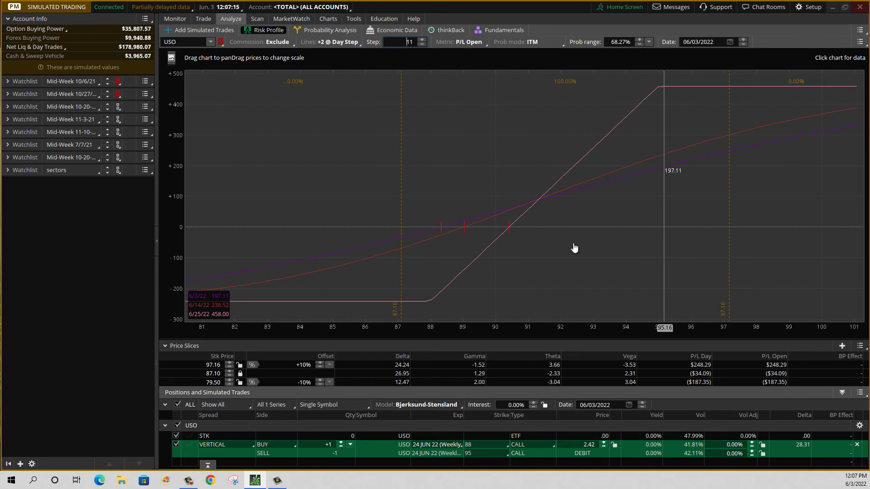
Step: Move the vertical back to 17 JUN 22 at a 2.25 debit and lower the day step to 5
{"action": "left_click", "coordinate": [451, 445]}
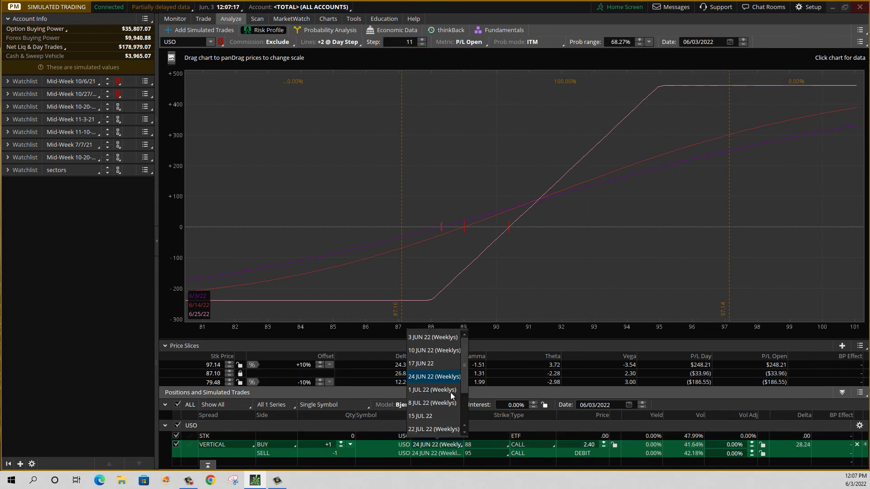
{"action": "left_click", "coordinate": [444, 365]}
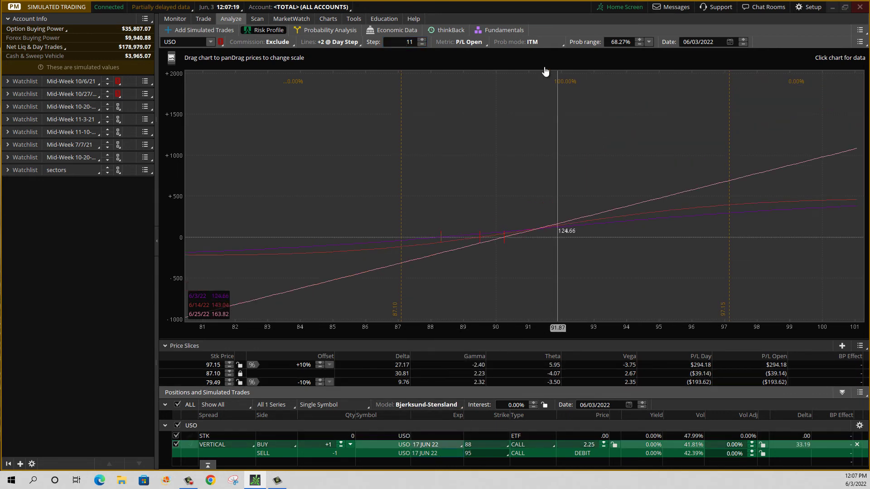
{"action": "left_click", "coordinate": [419, 46]}
{"action": "left_click", "coordinate": [420, 45]}
{"action": "left_click", "coordinate": [419, 45]}
{"action": "left_click", "coordinate": [420, 45]}
{"action": "left_click", "coordinate": [419, 45]}
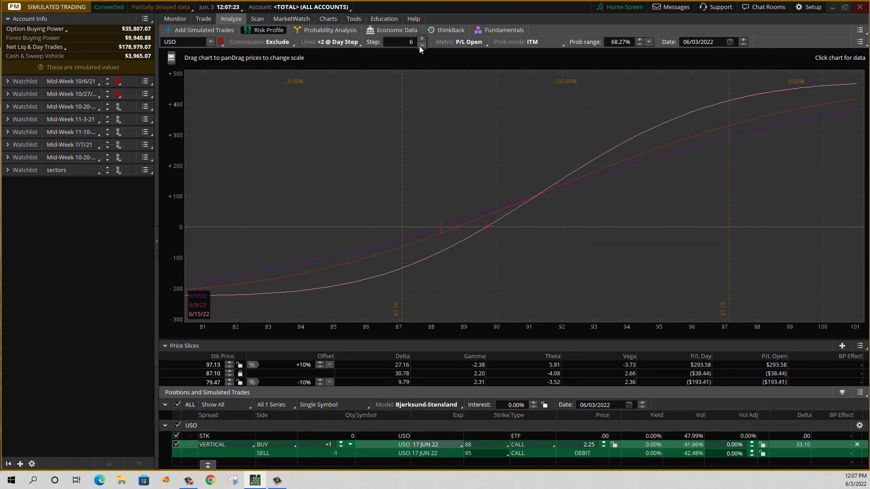
{"action": "left_click", "coordinate": [419, 46]}
{"action": "left_click", "coordinate": [348, 42]}
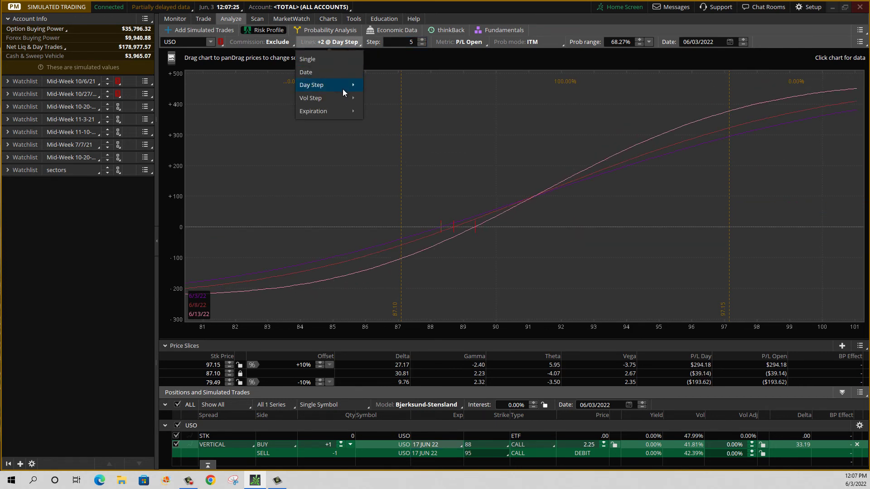
Step: Plot +3 @ Day Step lines, with curves dated 6/3 through 6/18/22
{"action": "mouse_move", "coordinate": [351, 84]}
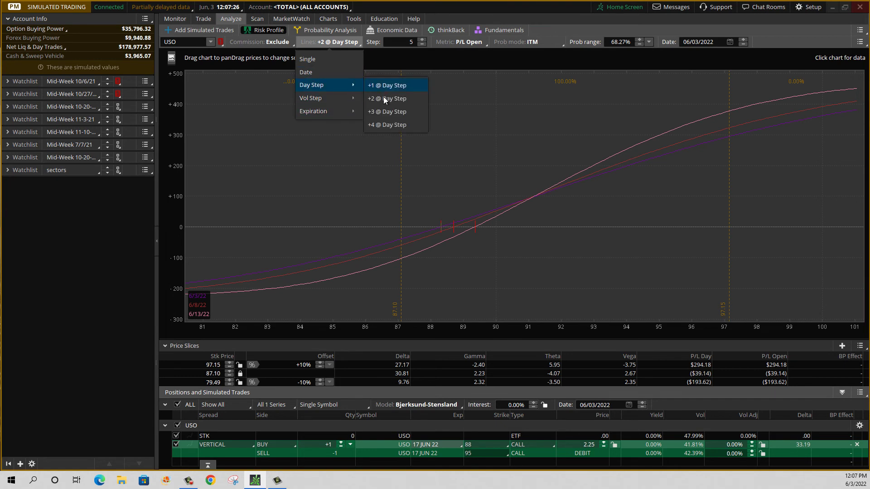
{"action": "left_click", "coordinate": [388, 130]}
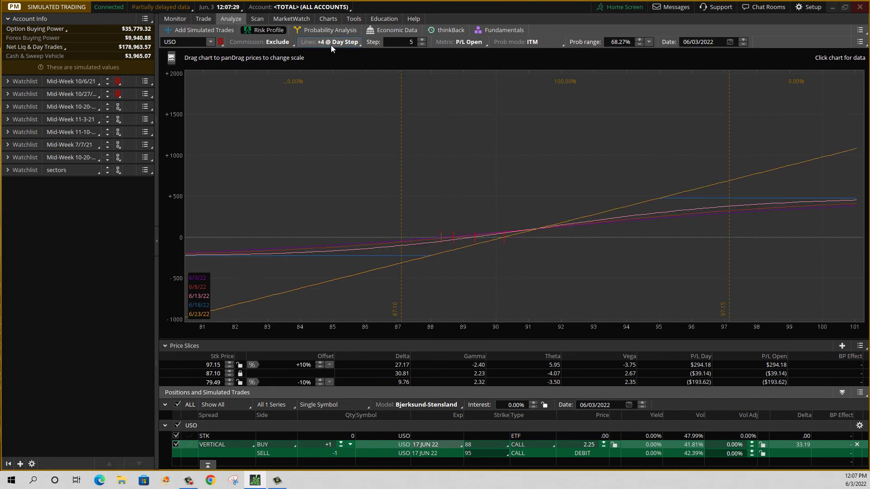
{"action": "left_click", "coordinate": [330, 44]}
{"action": "mouse_move", "coordinate": [354, 91]}
{"action": "left_click", "coordinate": [382, 112]}
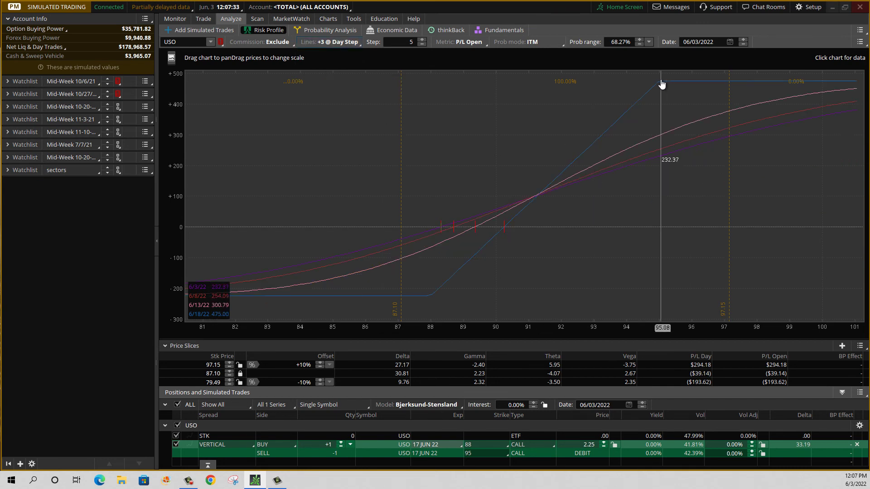